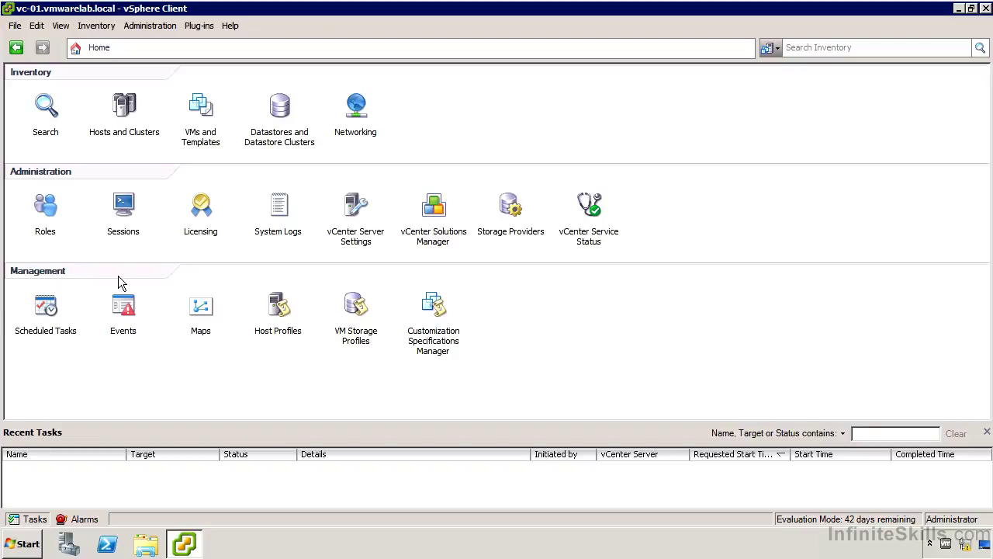
Step: Create a new scheduled task of the type "Migrate a virtual machine"
left_click(54, 314)
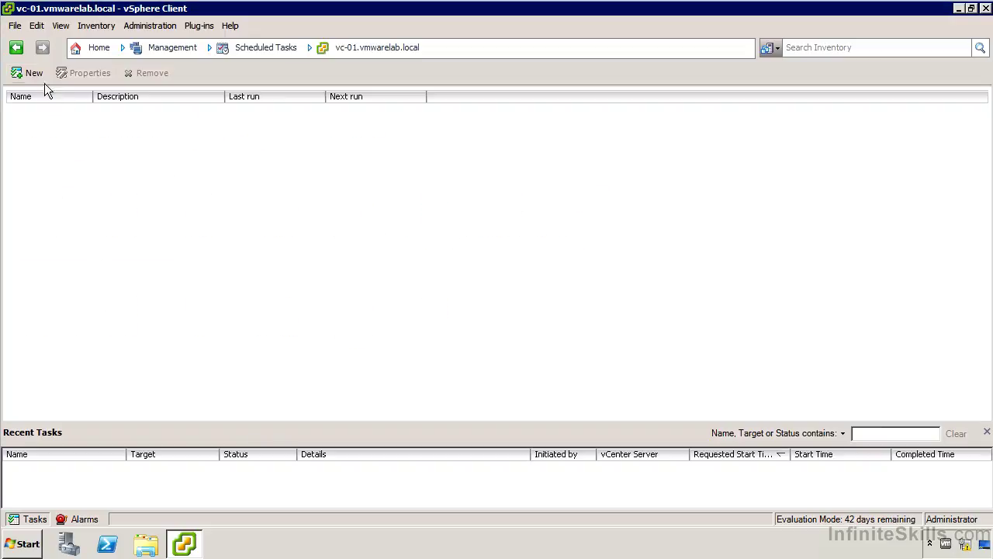
left_click(31, 77)
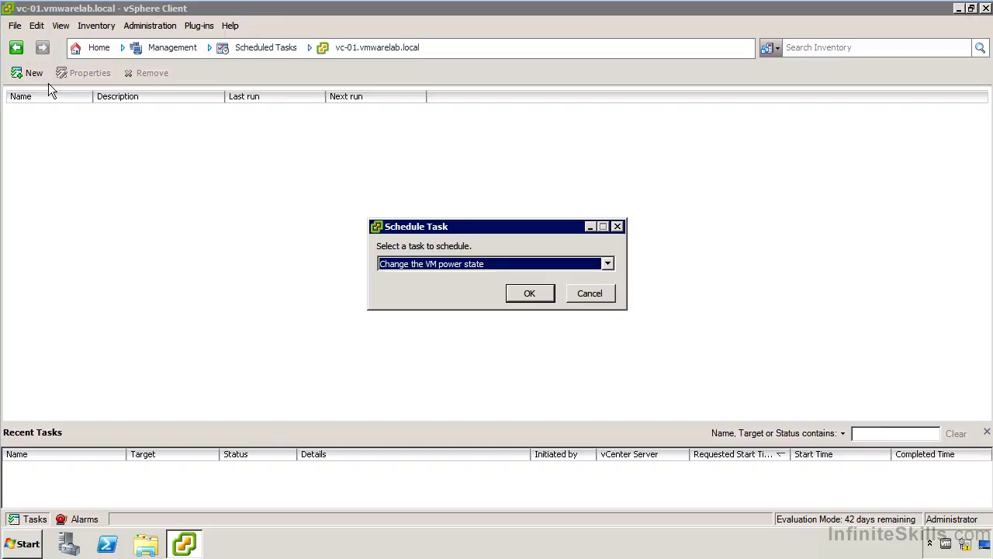
left_click(421, 264)
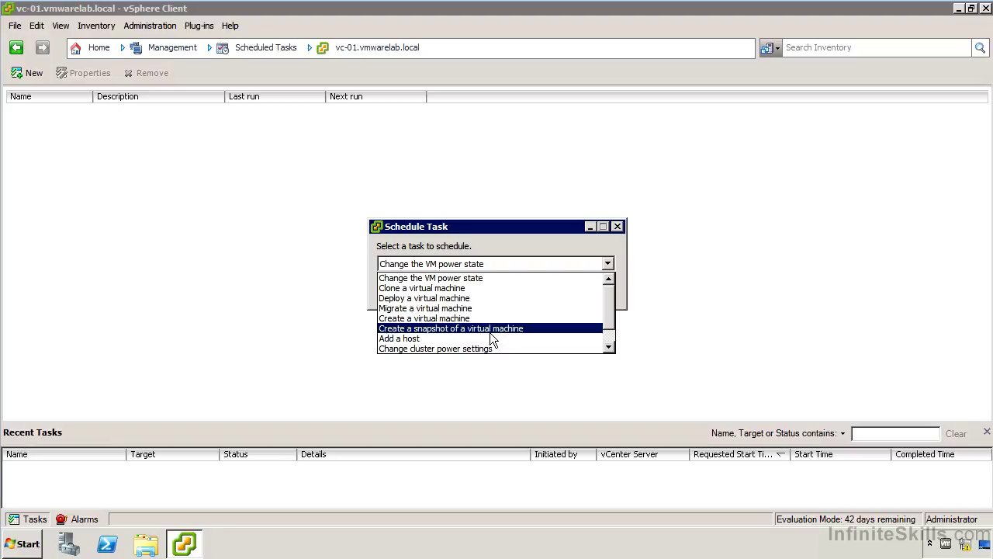
scroll(490, 332, "down", 1)
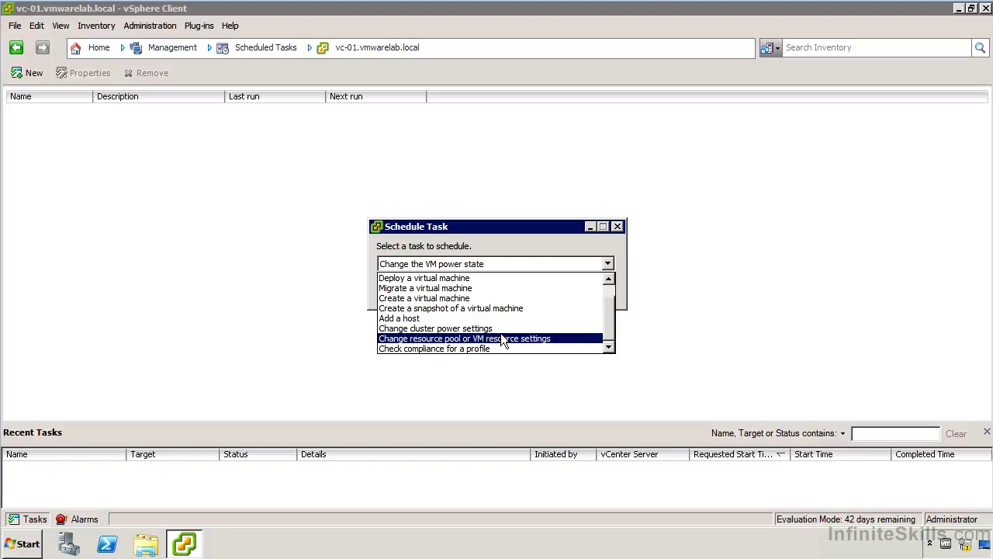
scroll(536, 334, "up", 1)
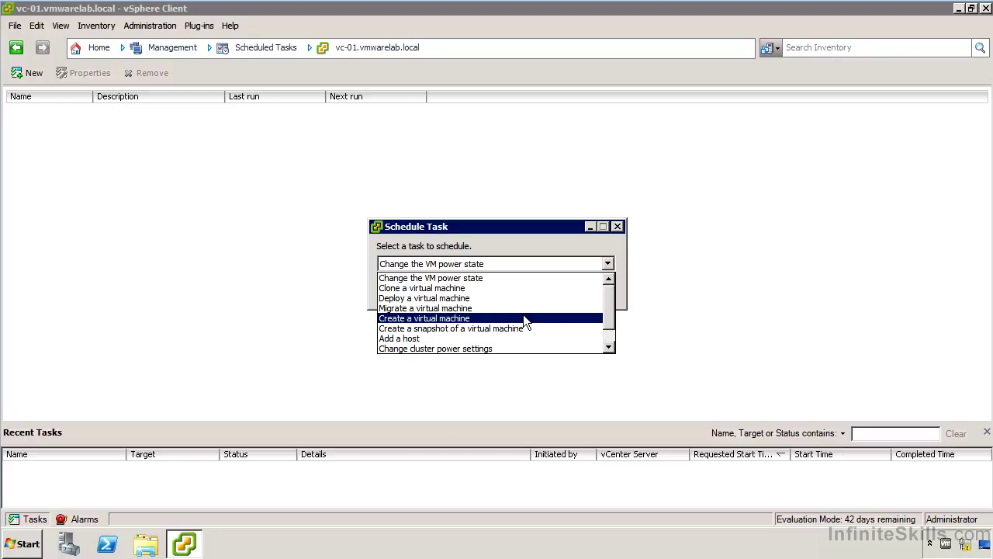
left_click(522, 309)
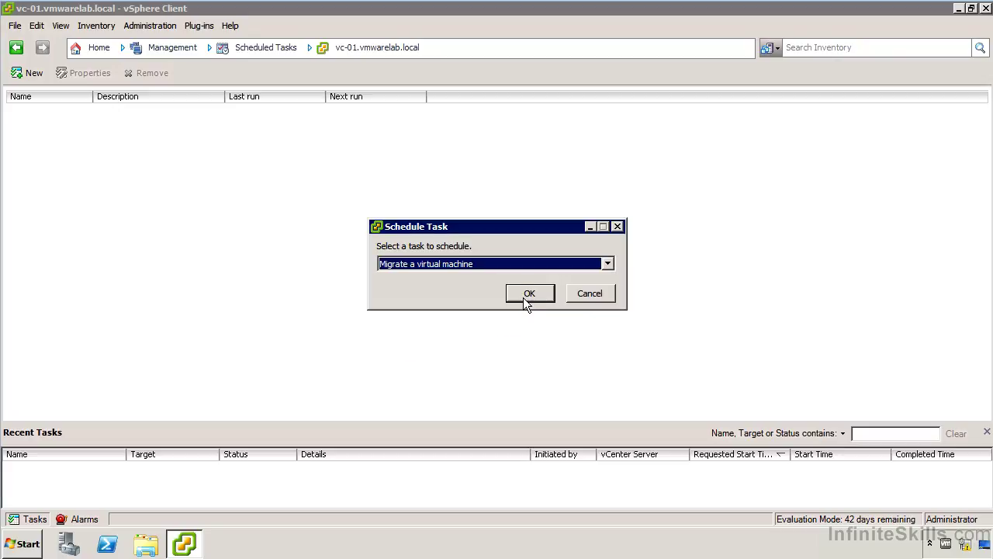
left_click(523, 298)
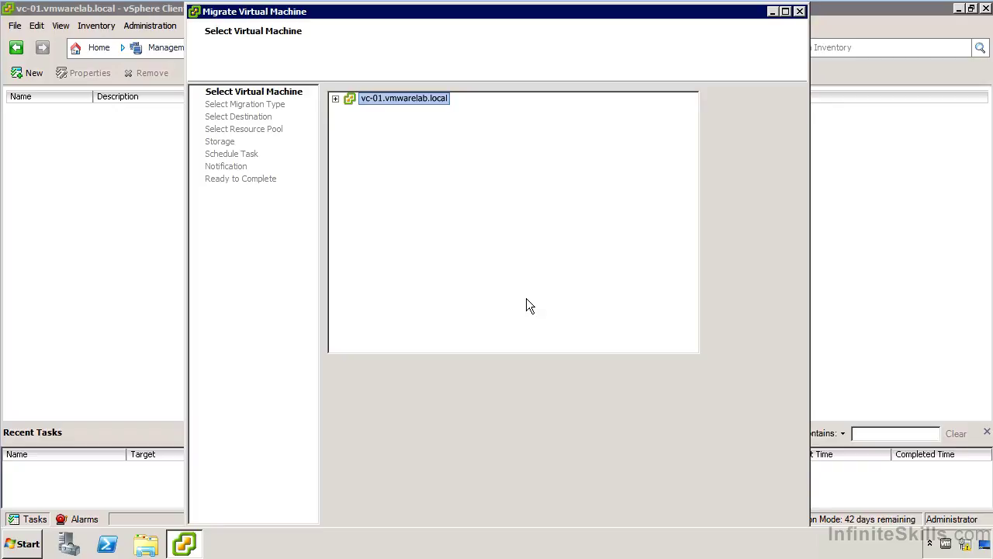
Step: Choose the W2K8R2-1 virtual machine in Lab Environment 1 for migration, with the wizard maximized
left_click(336, 98)
left_click(351, 123)
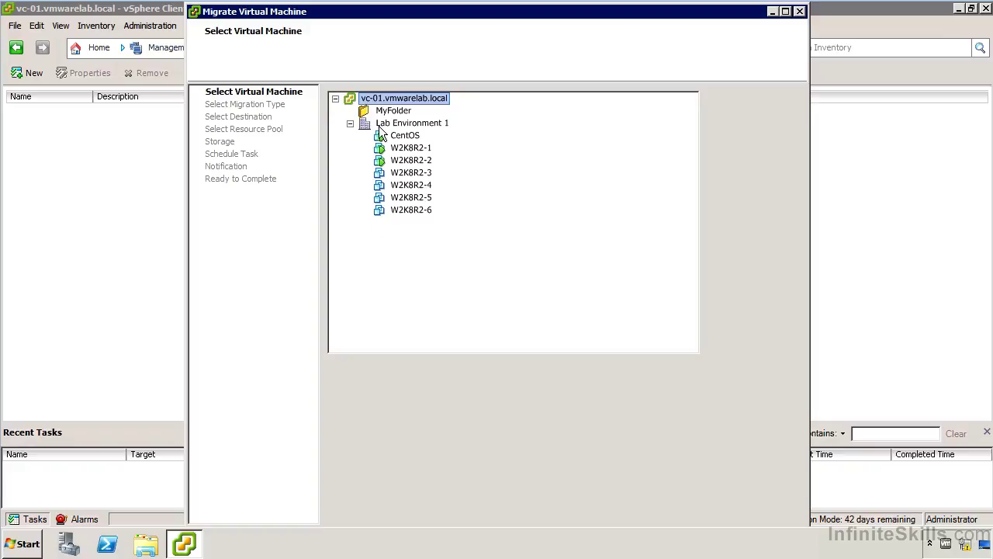
left_click(428, 149)
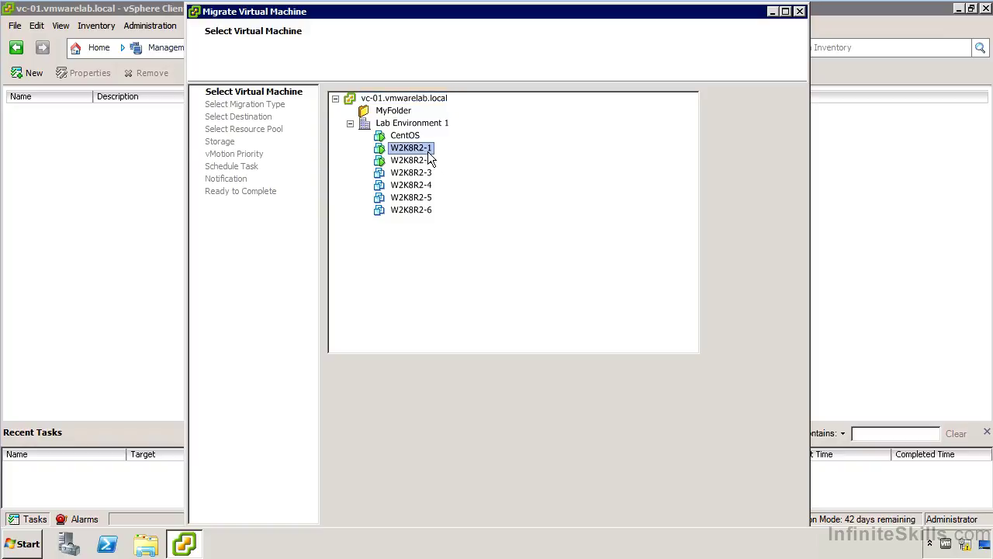
double_click(428, 10)
left_click(912, 503)
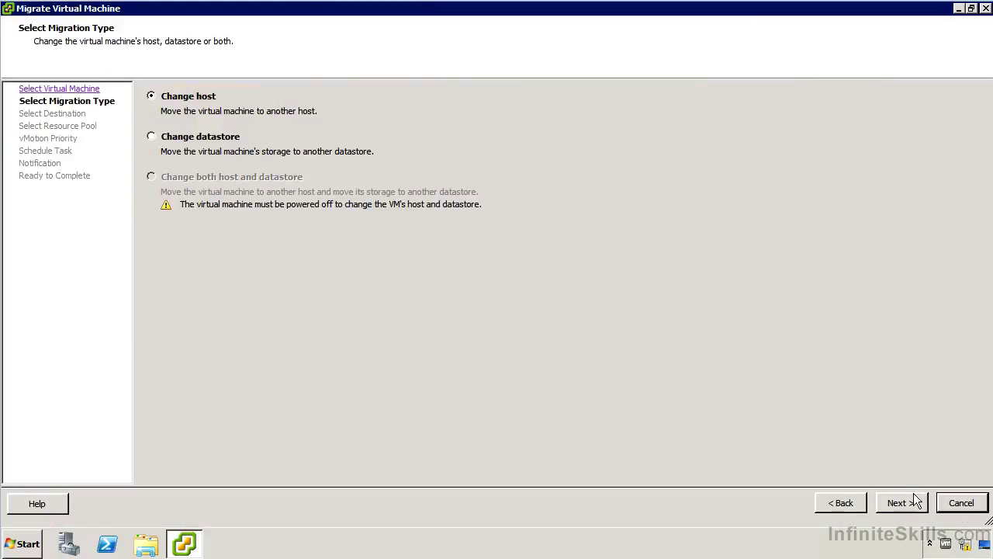
Step: Keep the Change host migration type and choose host 10.82.1.152 in Cluster 1 as the destination
left_click(905, 504)
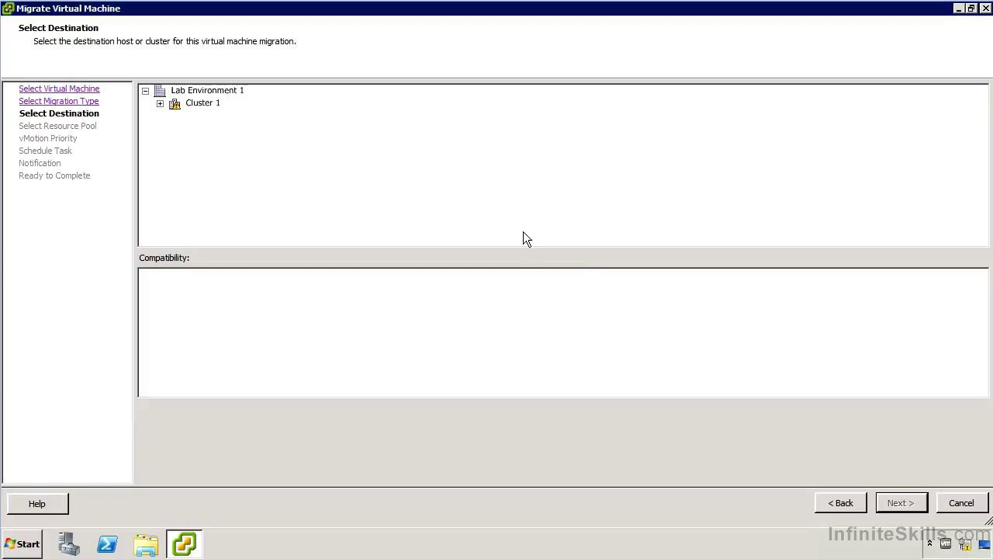
left_click(159, 104)
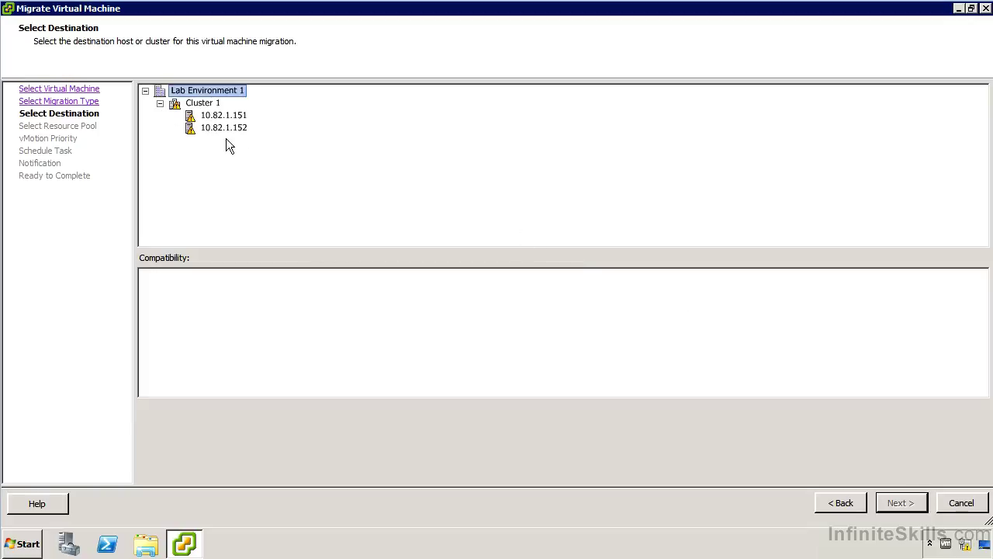
left_click(224, 128)
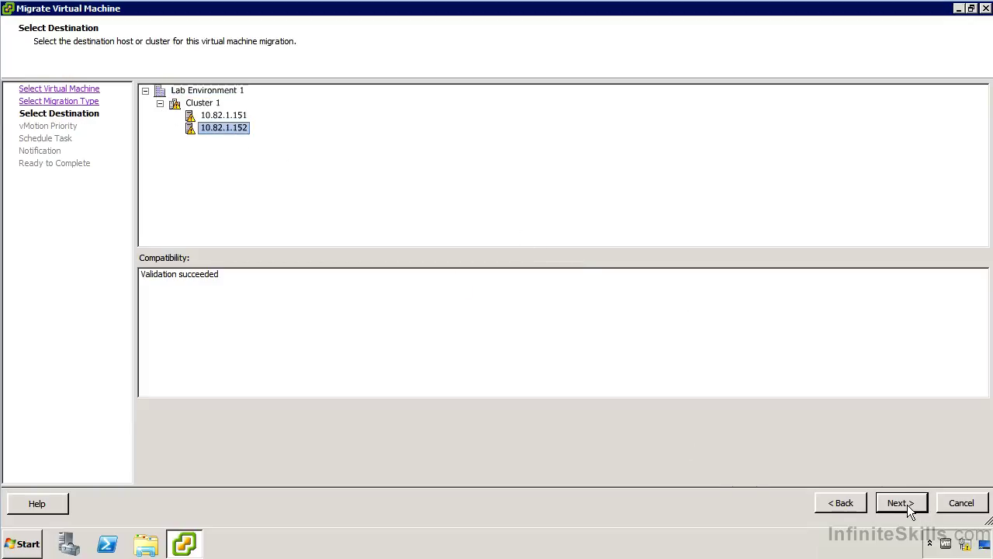
left_click(907, 505)
Step: Accept the default vMotion priority and name the scheduled task "Migrate W2K8R2-1 nighly"
left_click(906, 502)
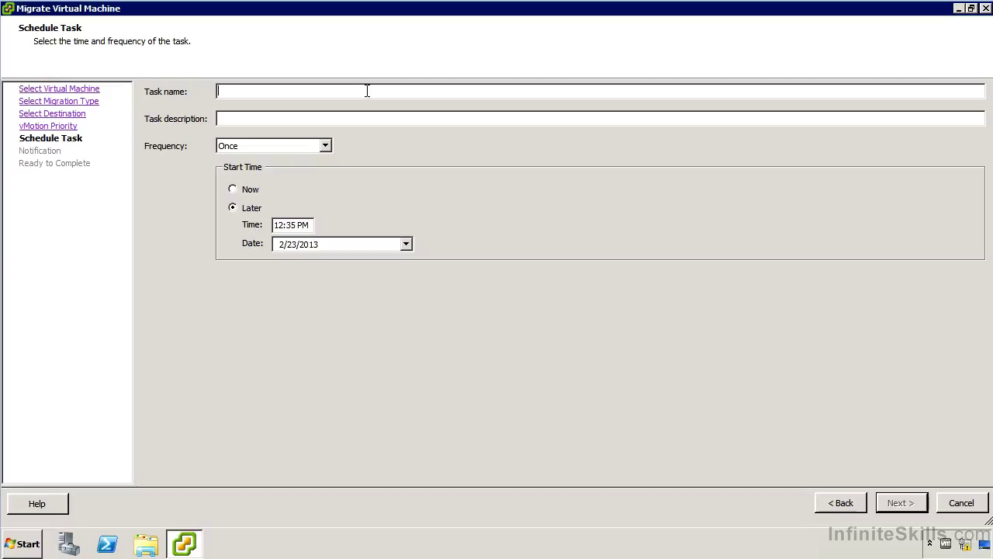
type("Migrate W2K8R2-1 nighly")
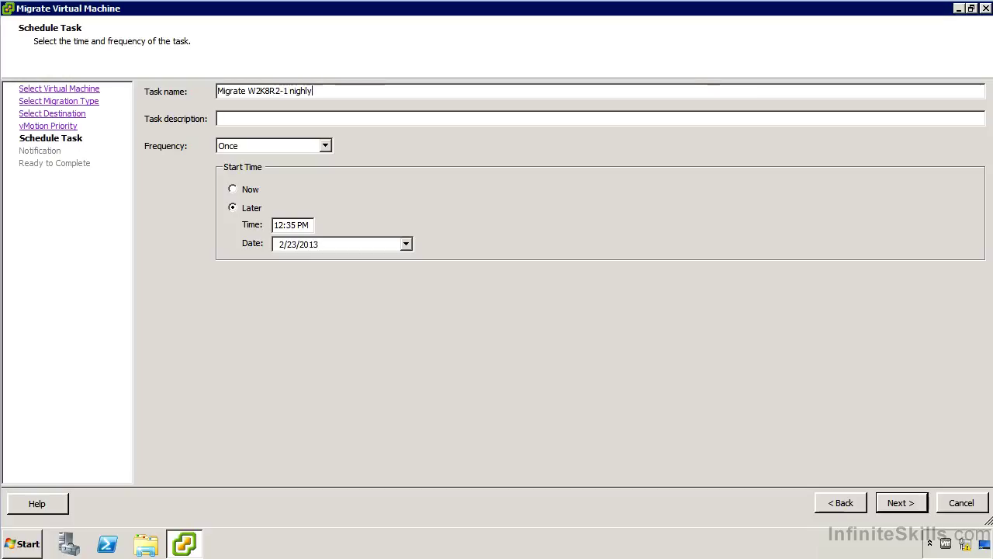
Step: Try the After Startup, Hourly and Daily frequencies to compare their scheduling options
left_click(273, 144)
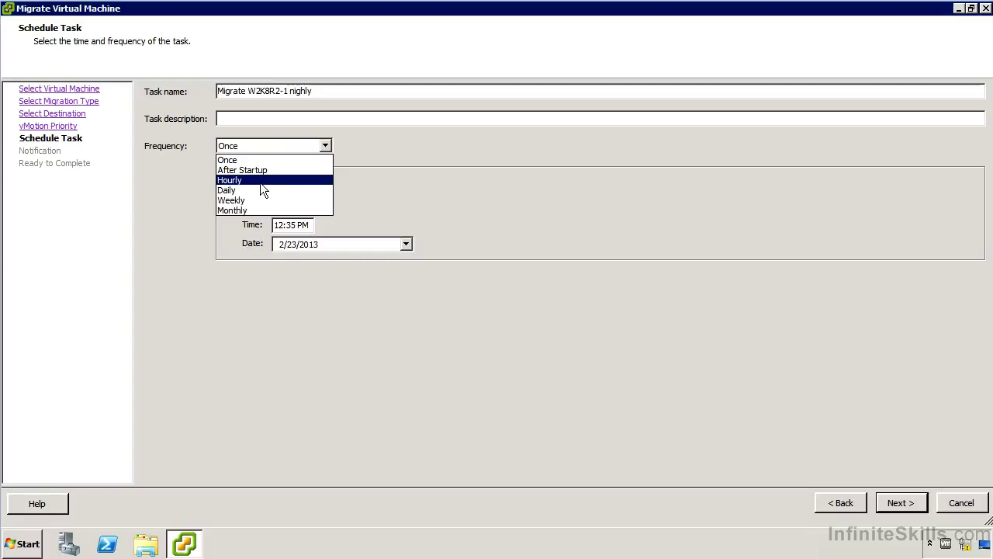
left_click(253, 170)
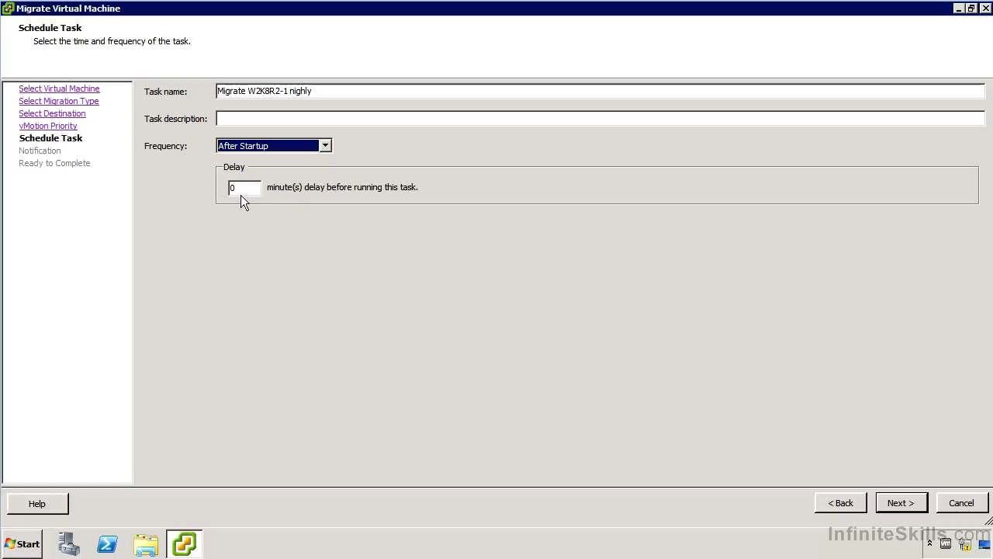
left_click(244, 147)
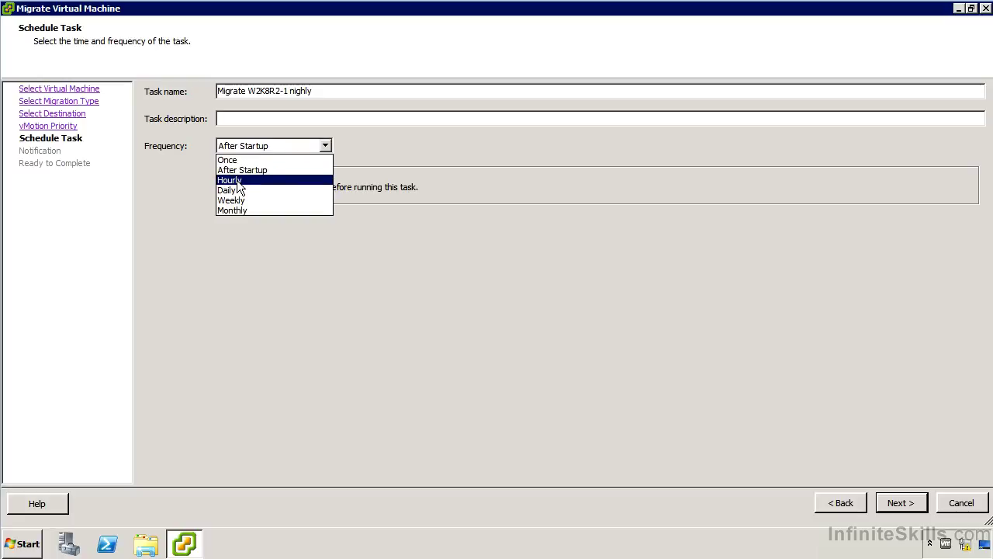
left_click(234, 180)
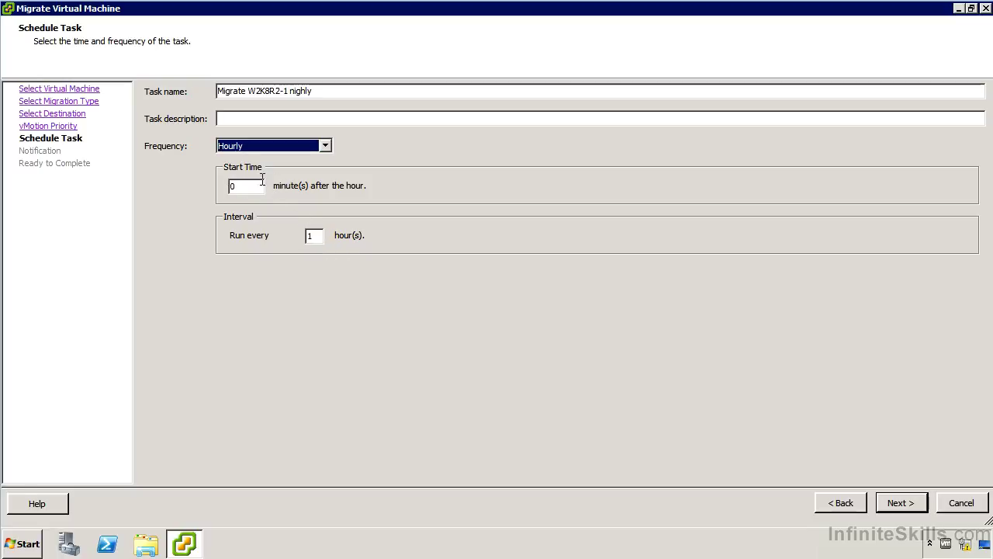
left_click(242, 149)
left_click(245, 191)
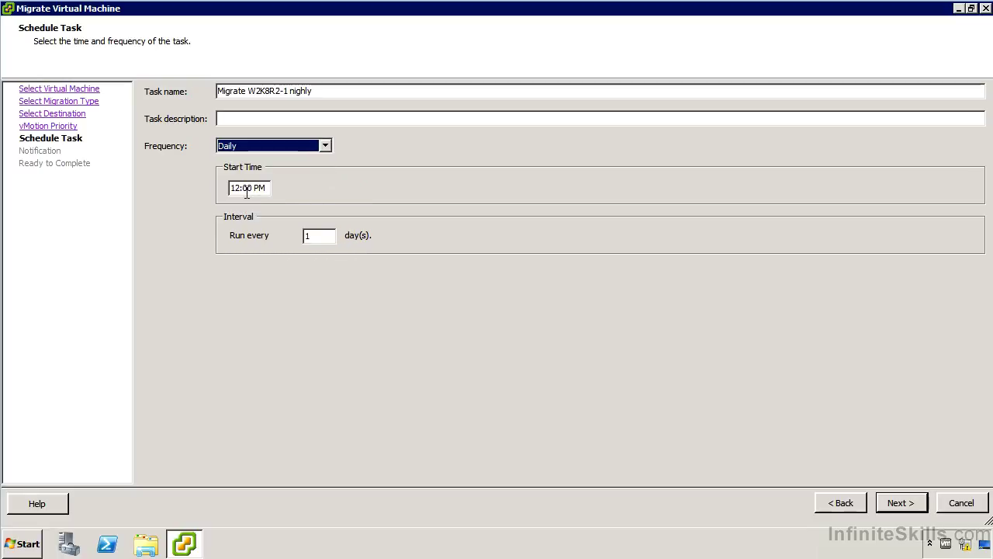
Step: Try a monthly frequency that runs on the last Monday of the month
left_click(256, 145)
left_click(258, 209)
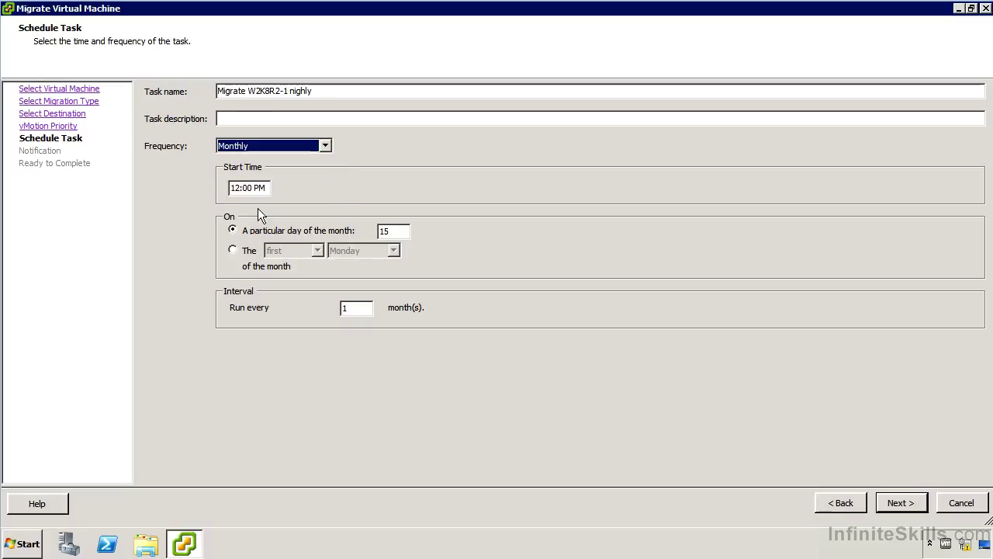
left_click(233, 250)
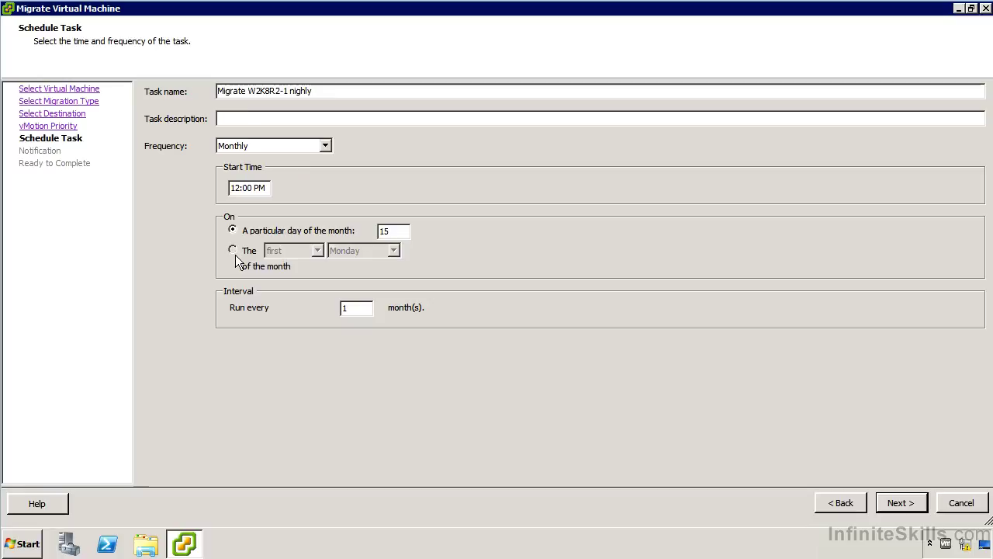
left_click(296, 249)
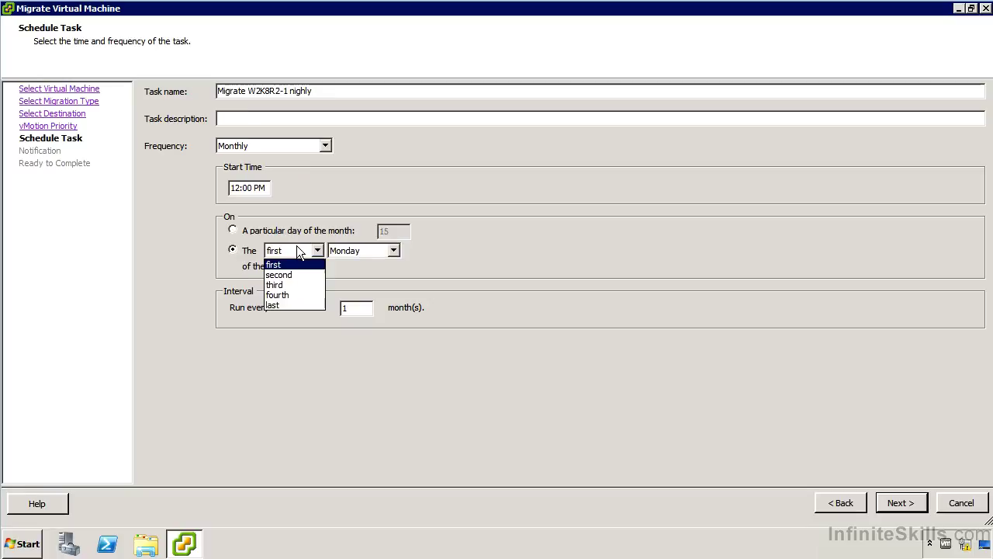
left_click(282, 306)
left_click(366, 250)
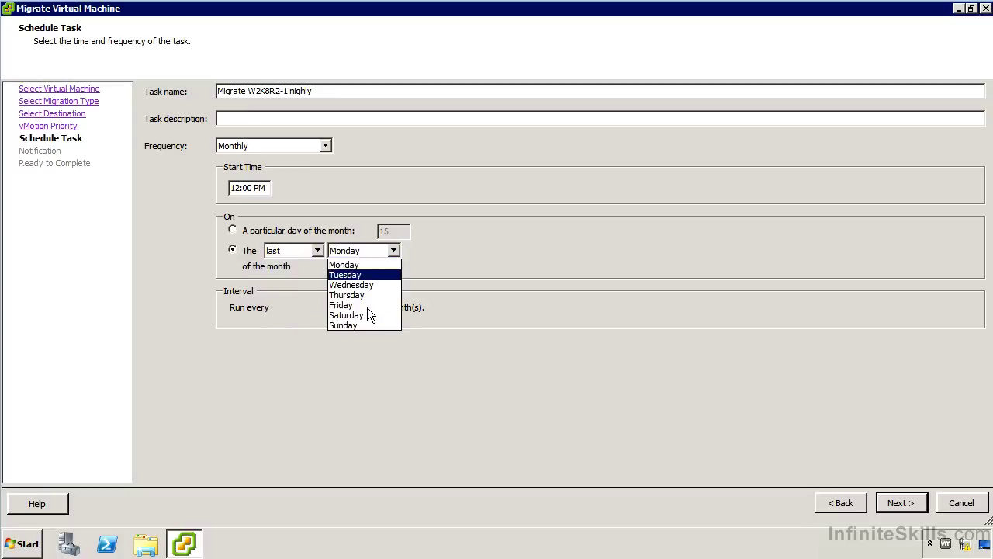
left_click(394, 249)
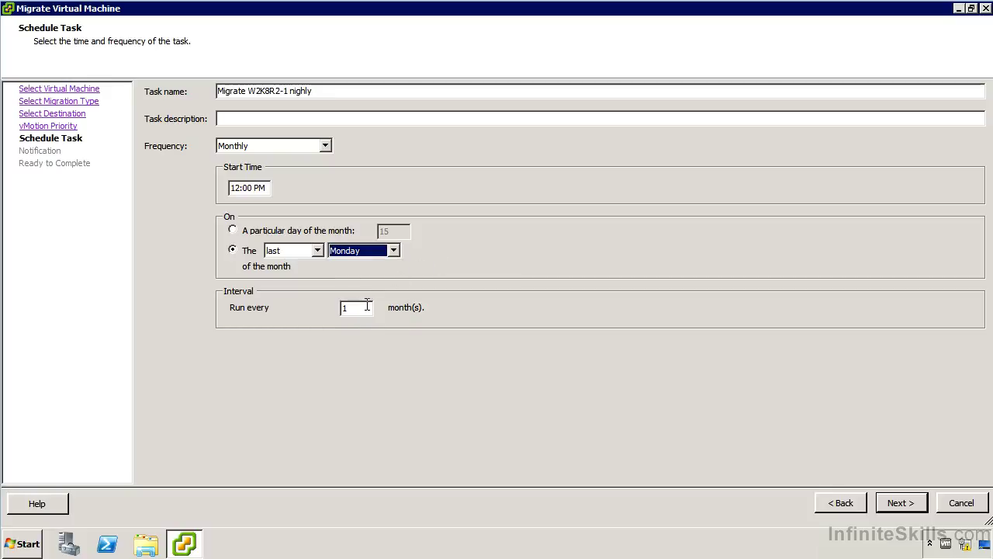
Step: Schedule the task daily at 3:00 AM and finish the wizard without e-mail notification
left_click(245, 147)
left_click(250, 191)
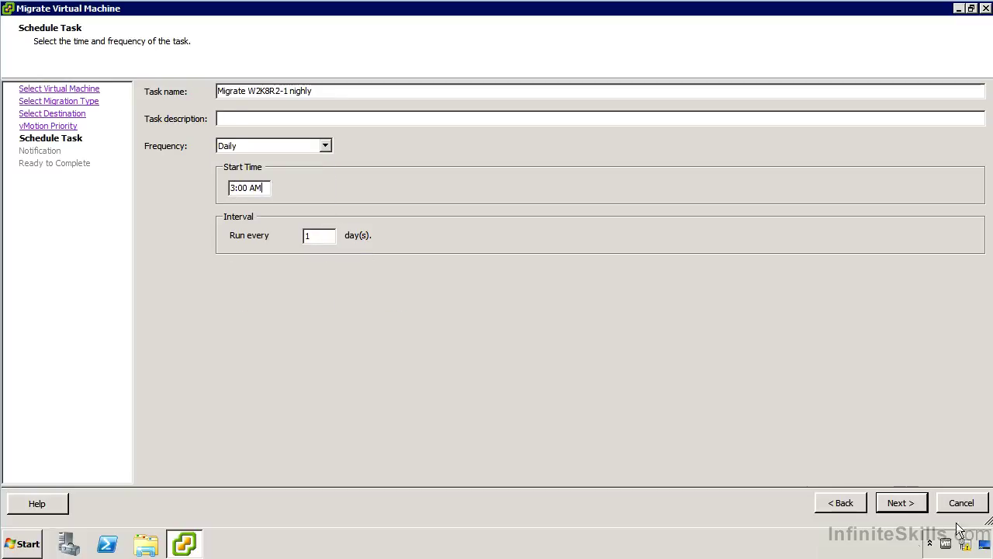
left_click(904, 504)
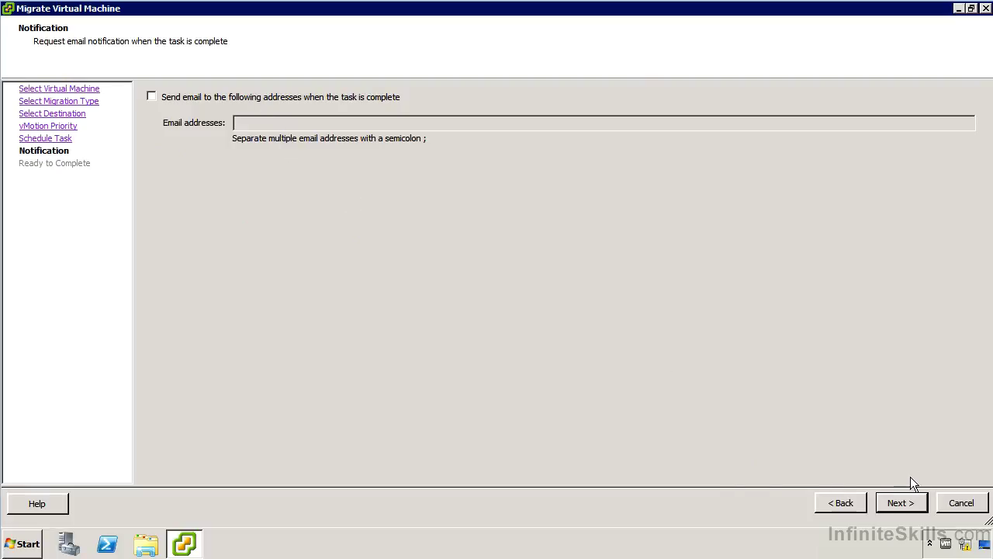
left_click(896, 504)
left_click(900, 500)
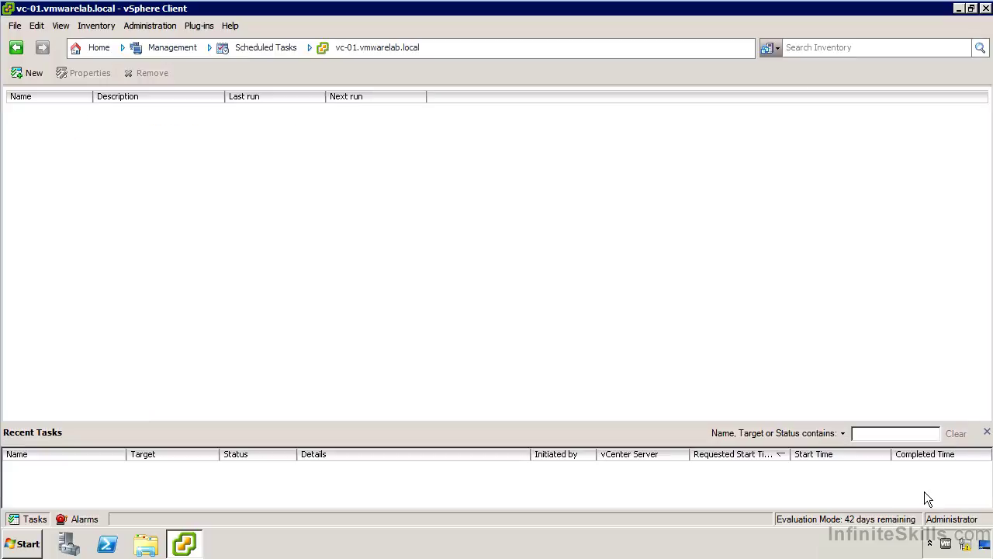
Step: Widen the Name column of the task list, and open the migration task's properties and close them unchanged
left_click_drag(94, 96, 217, 98)
left_click(83, 113)
right_click(84, 115)
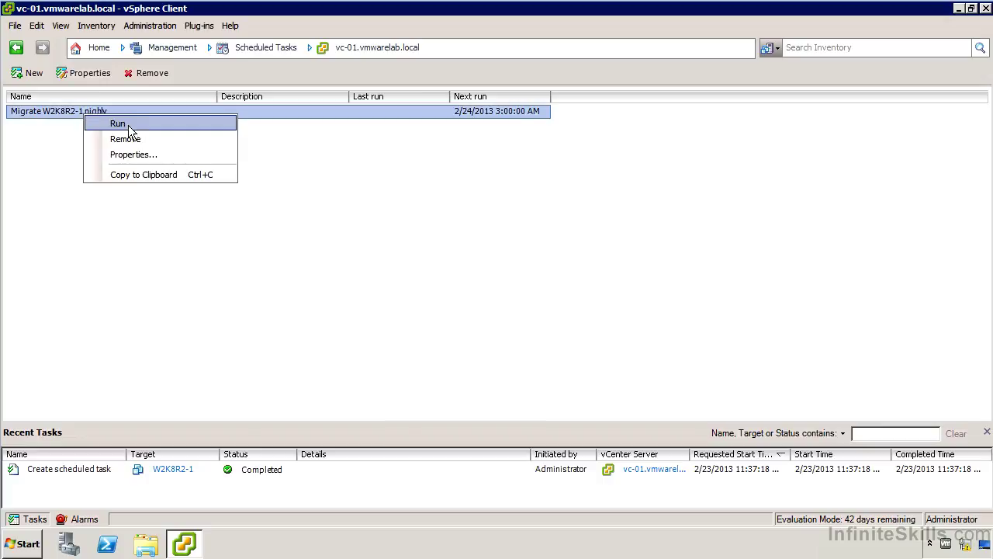
left_click(156, 154)
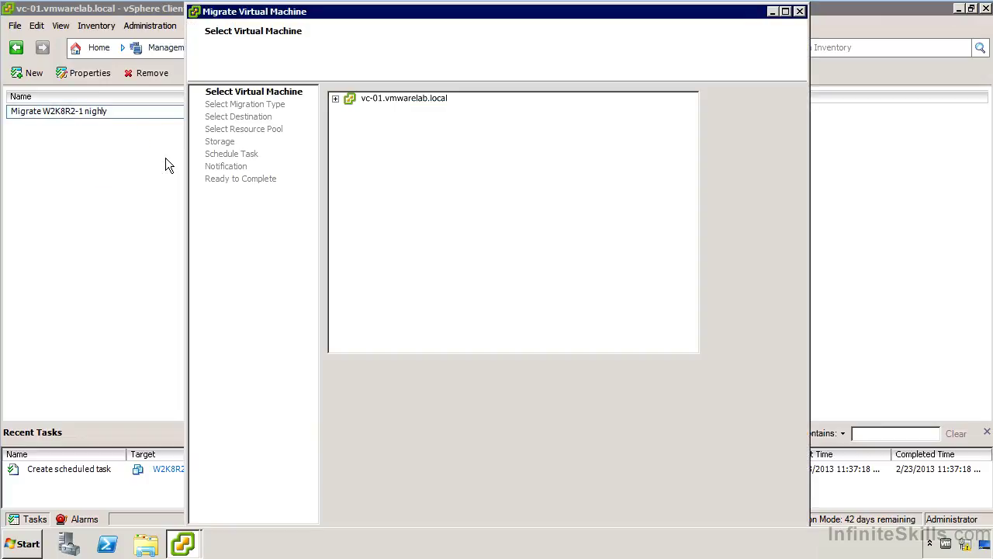
left_click(799, 11)
Step: Run the scheduled migration task immediately and check its entries among the recent tasks
right_click(217, 111)
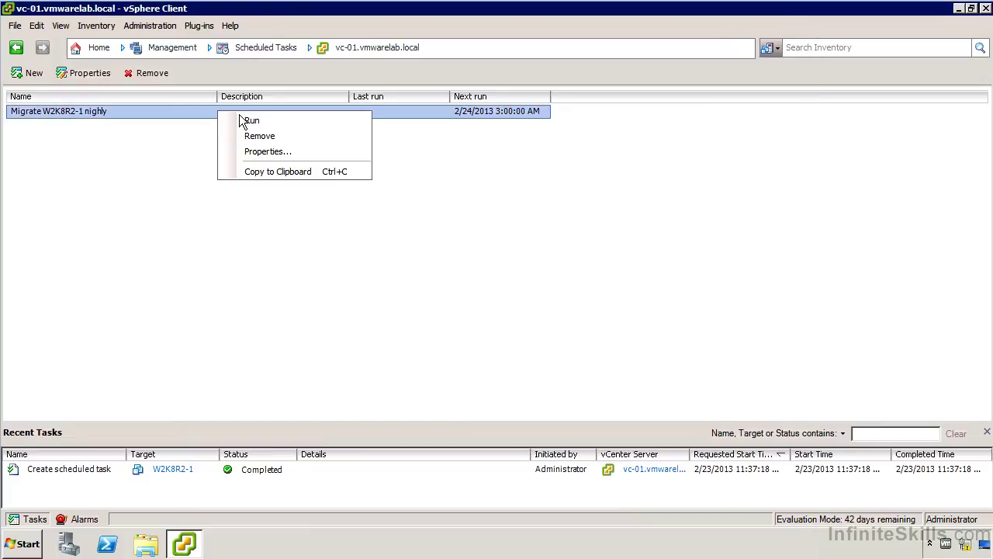
left_click(253, 118)
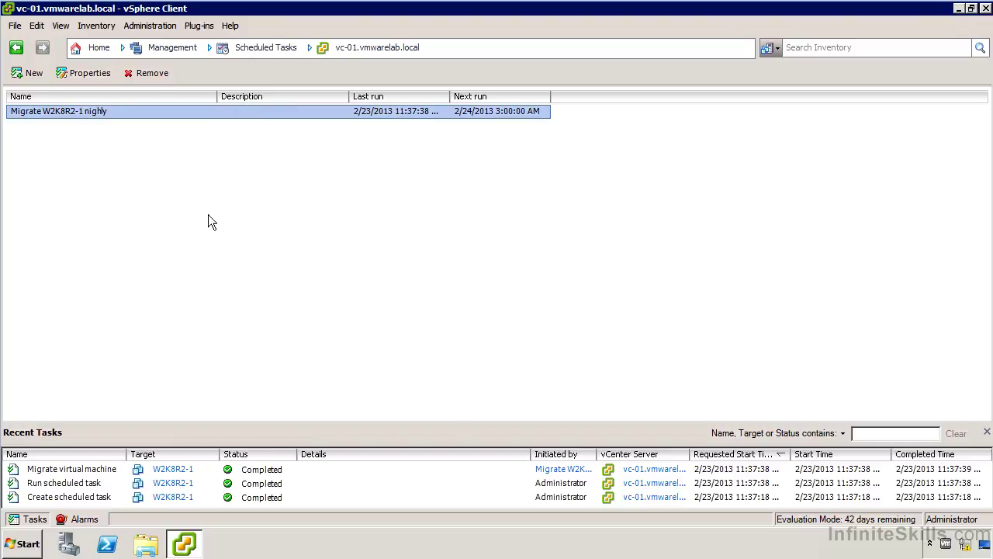
left_click(68, 474)
left_click(99, 488)
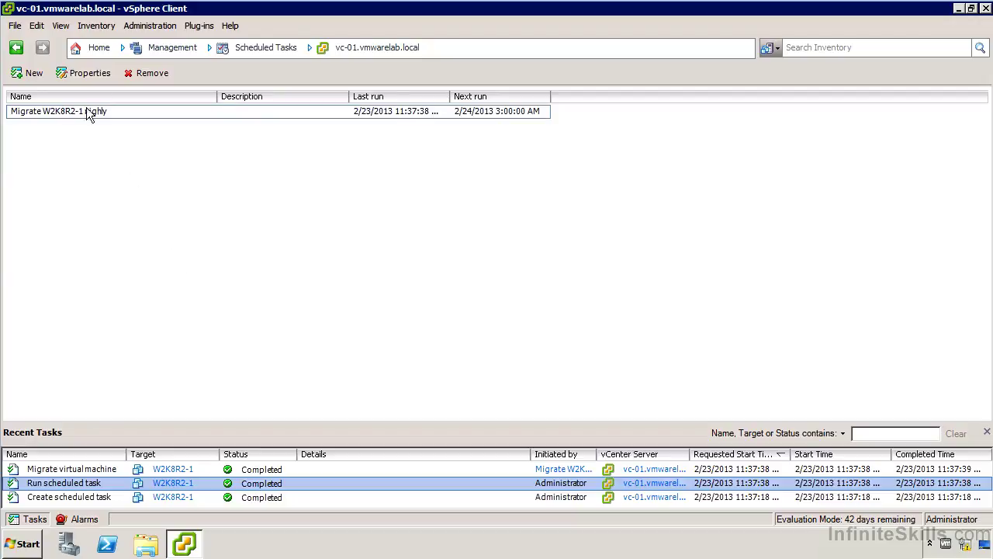
Step: Open the vCenter Events view and examine the details of the migration and running-task events
left_click(94, 47)
left_click(133, 314)
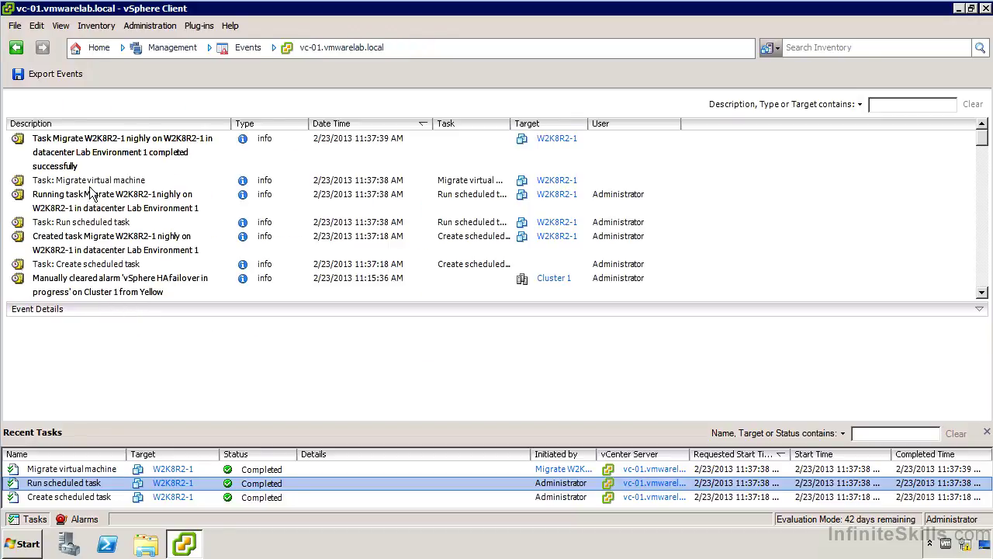
left_click(89, 181)
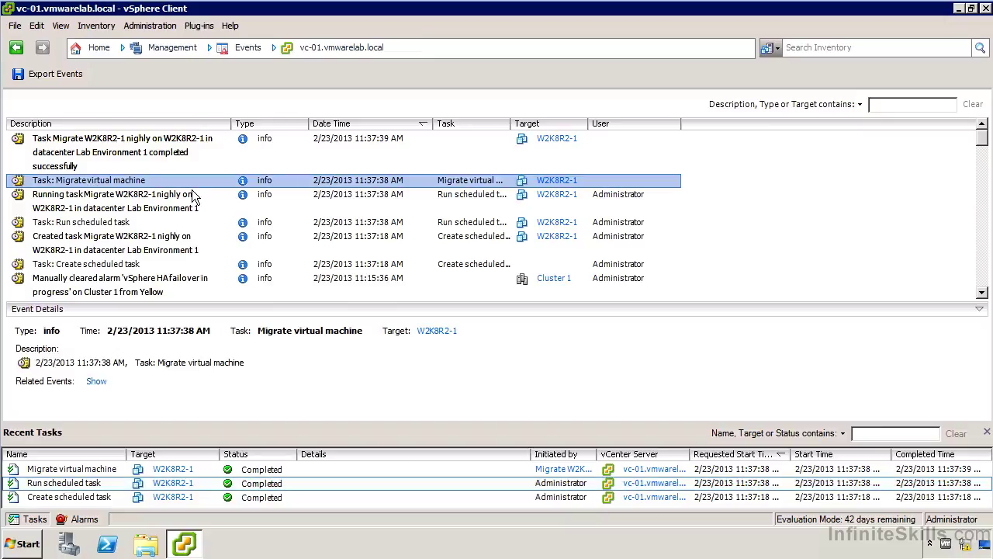
left_click(123, 204)
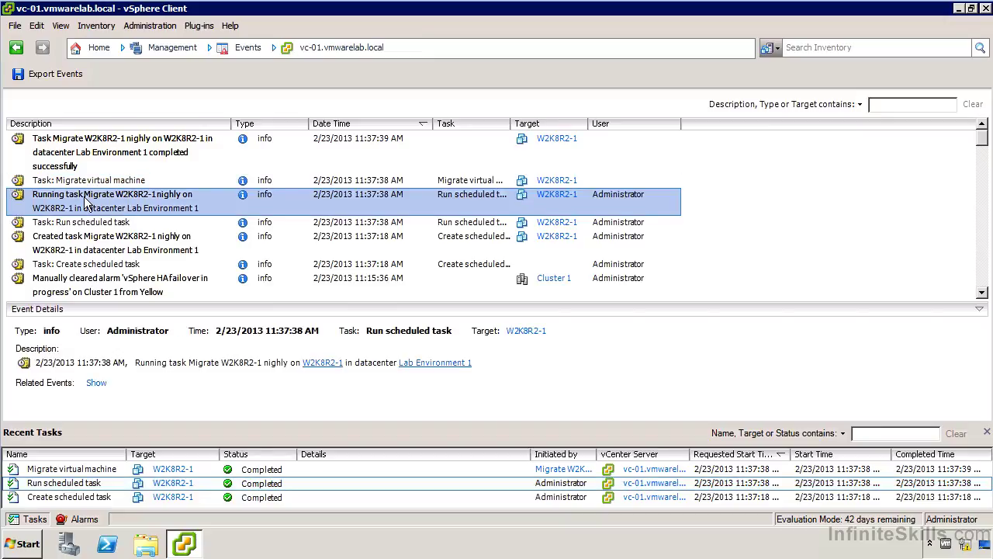